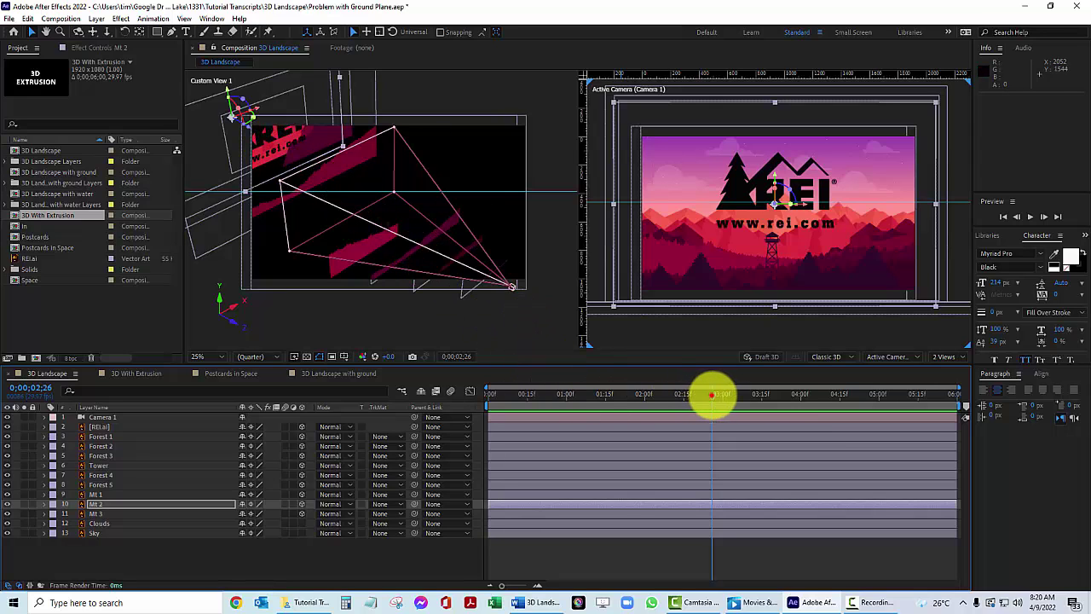
Scrub through the 3D Landscape camera animation and reveal Camera 1's Position keyframes.
{"action": "left_click_drag", "start_coordinate": [712, 394], "coordinate": [602, 409]}
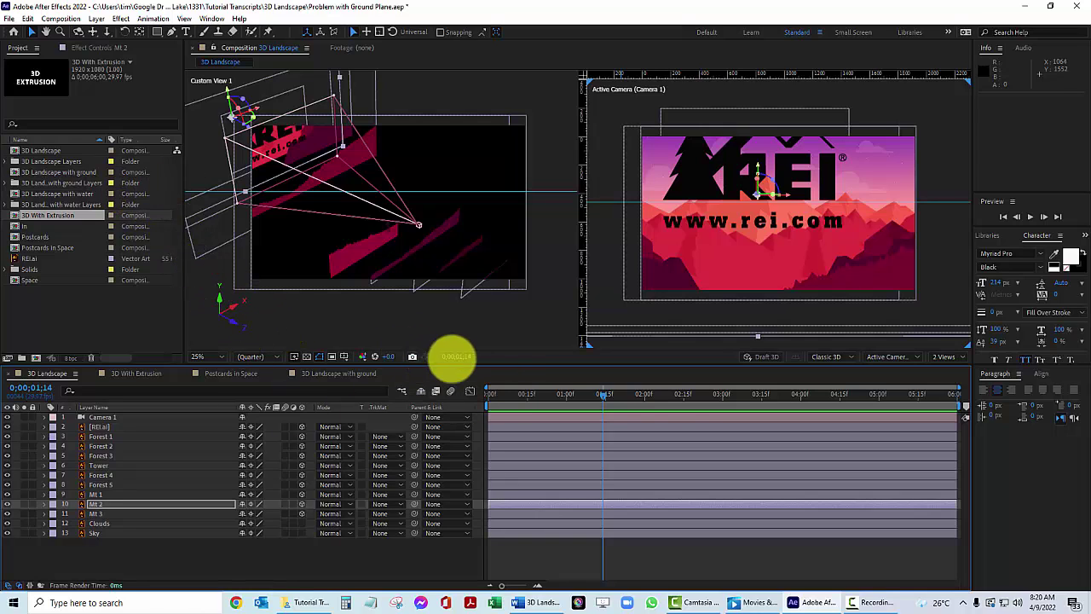
{"action": "left_click", "coordinate": [580, 395]}
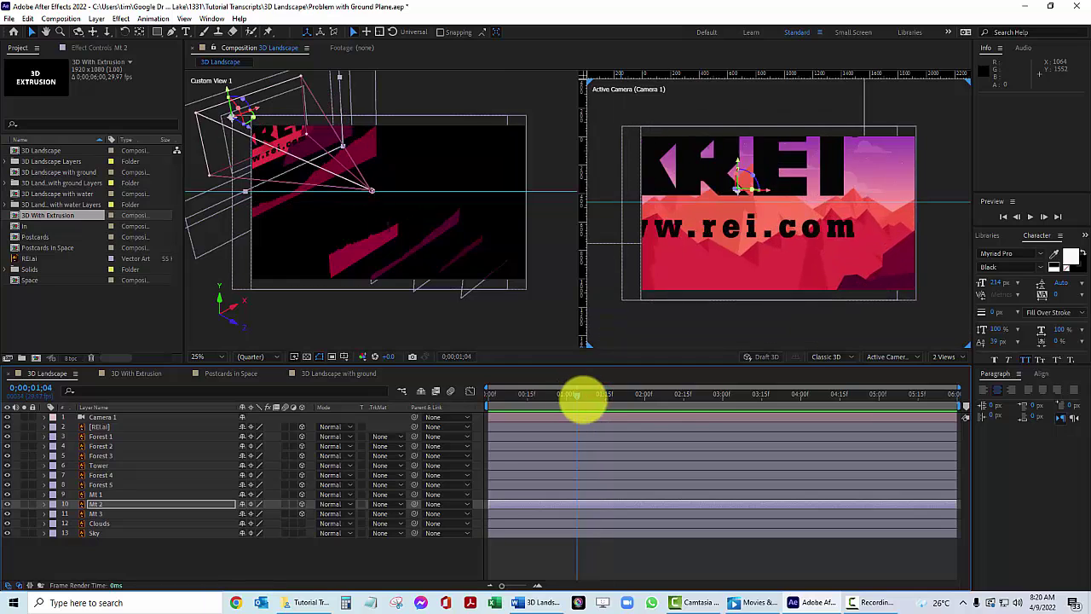
{"action": "left_click_drag", "start_coordinate": [580, 394], "coordinate": [680, 395]}
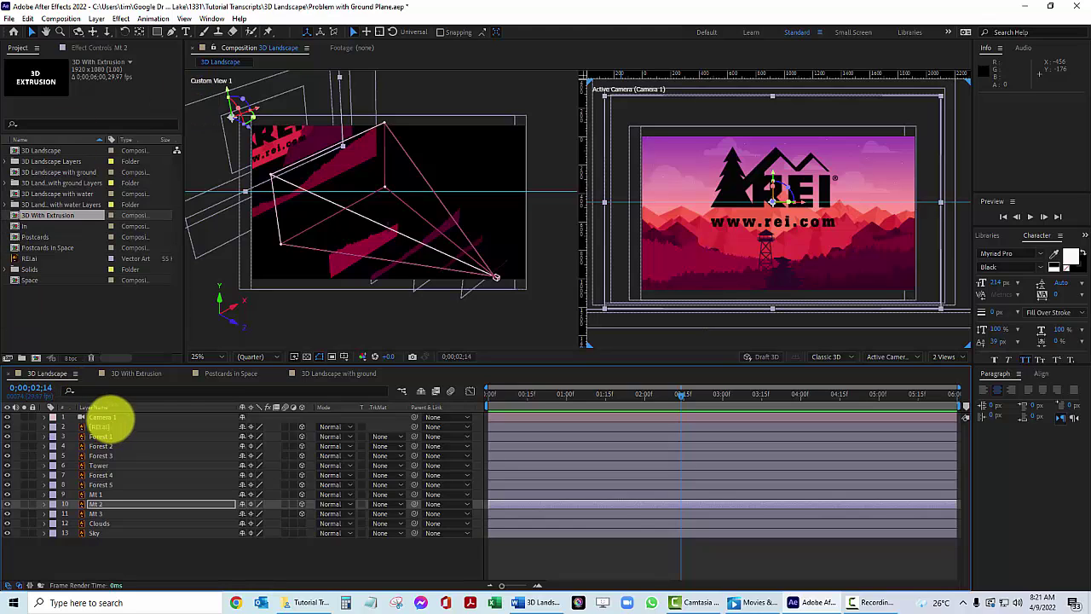
{"action": "left_click", "coordinate": [106, 417]}
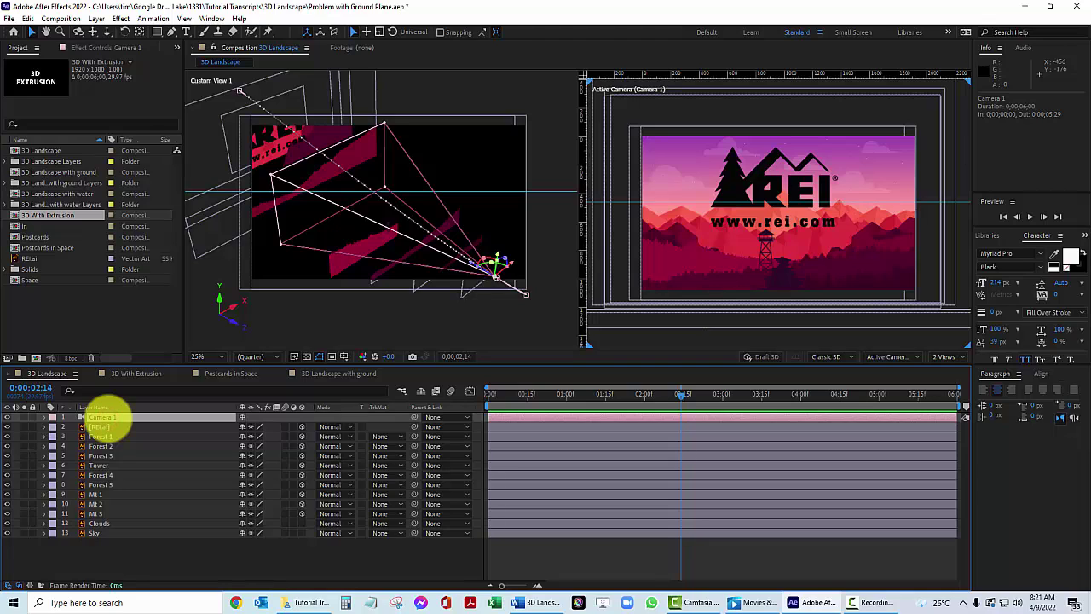
{"action": "key", "text": "p"}
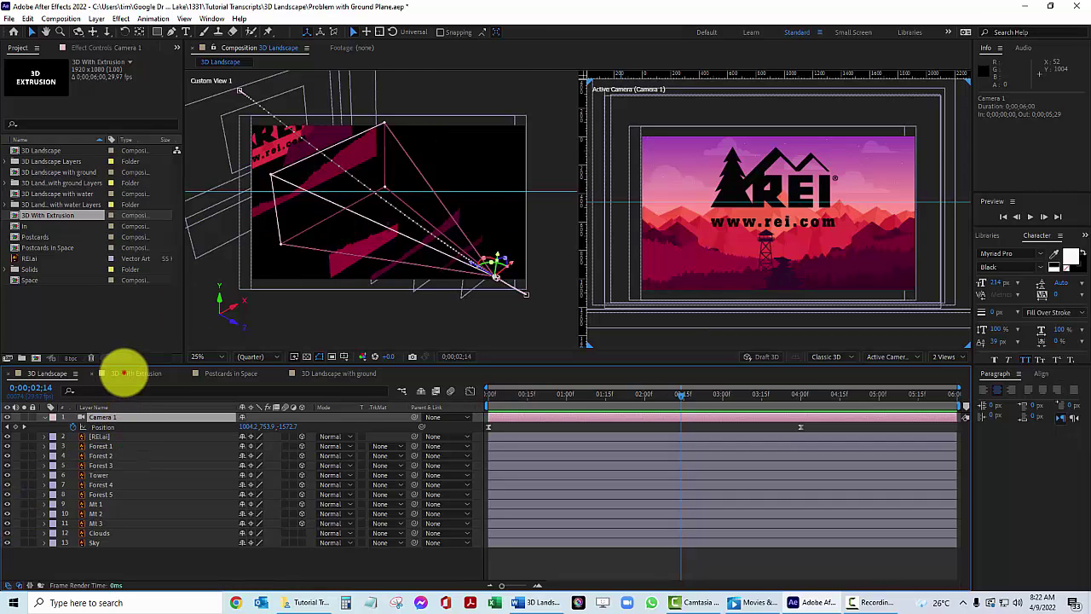
Open the 3D With Extrusion composition and preview its animation from the first frame.
{"action": "left_click", "coordinate": [125, 373]}
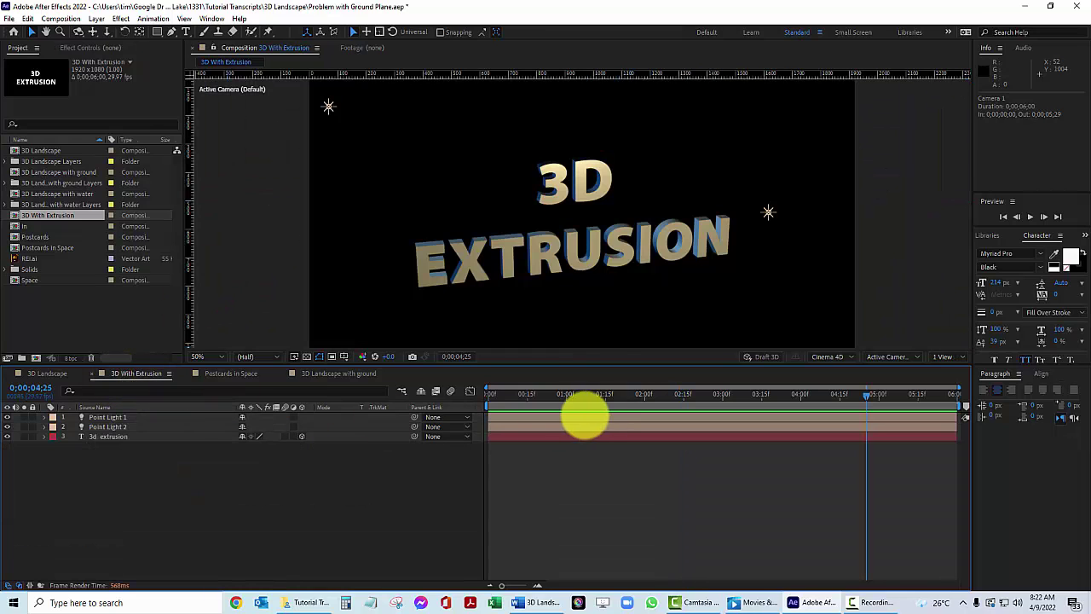
{"action": "left_click", "coordinate": [488, 396]}
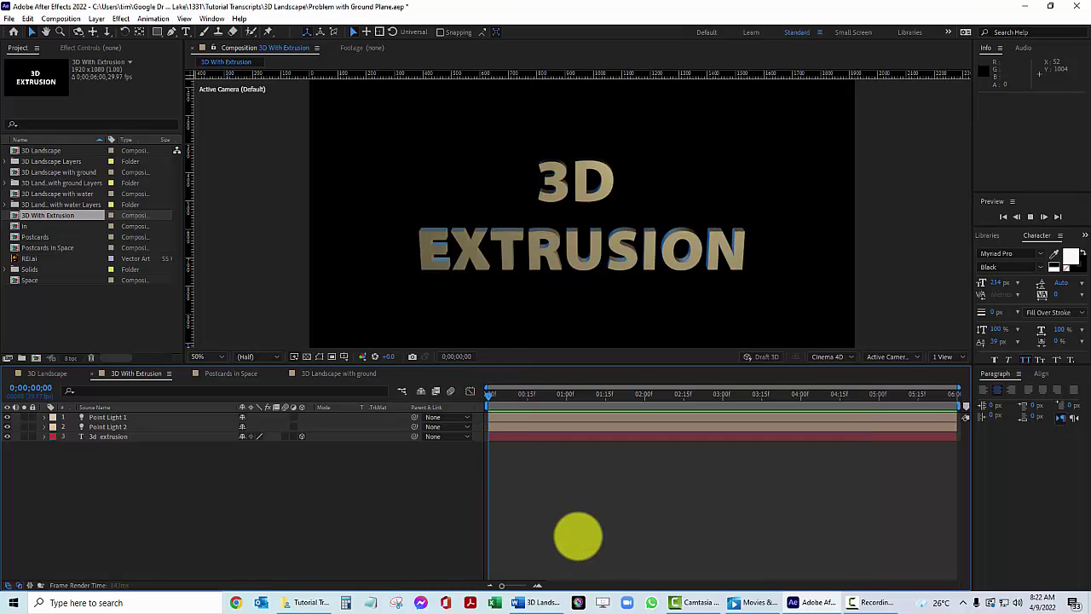
{"action": "key", "text": "space"}
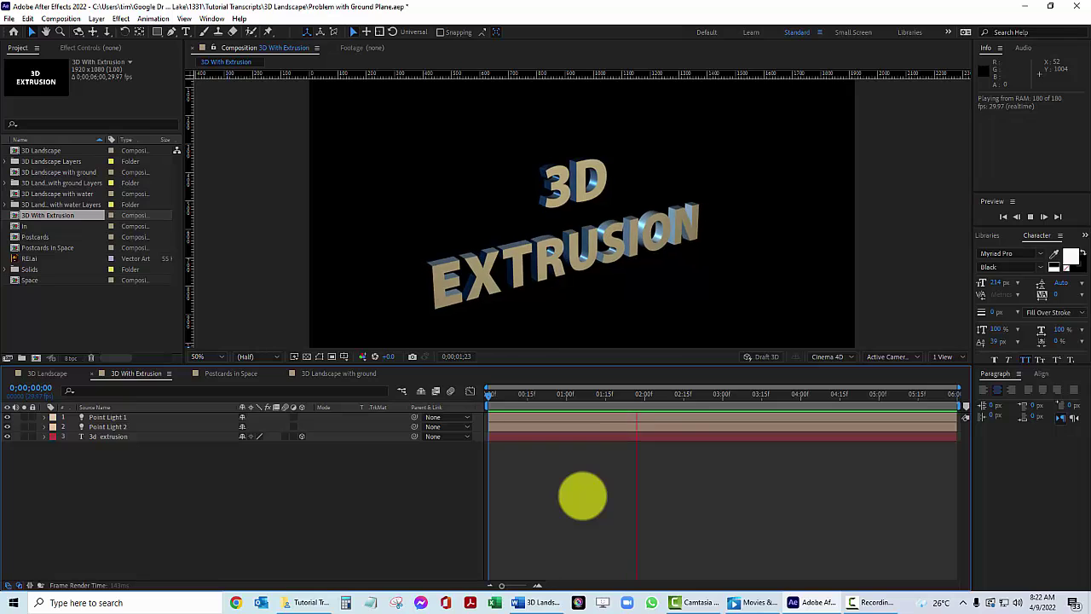
{"action": "key", "text": "space"}
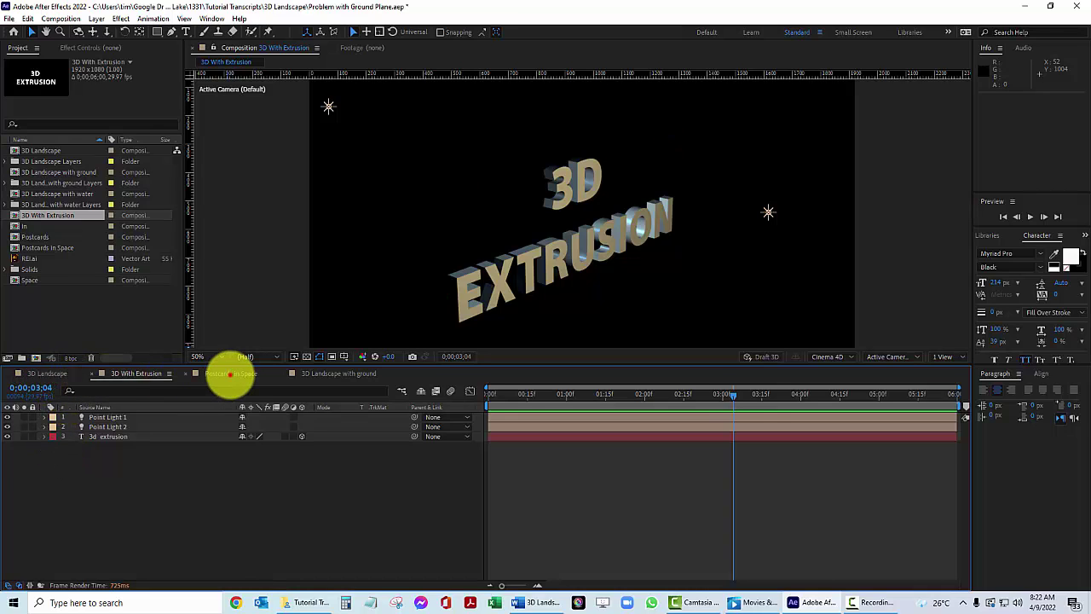
Open the Postcards in Space composition and scrub through its animation from the start.
{"action": "left_click", "coordinate": [229, 373]}
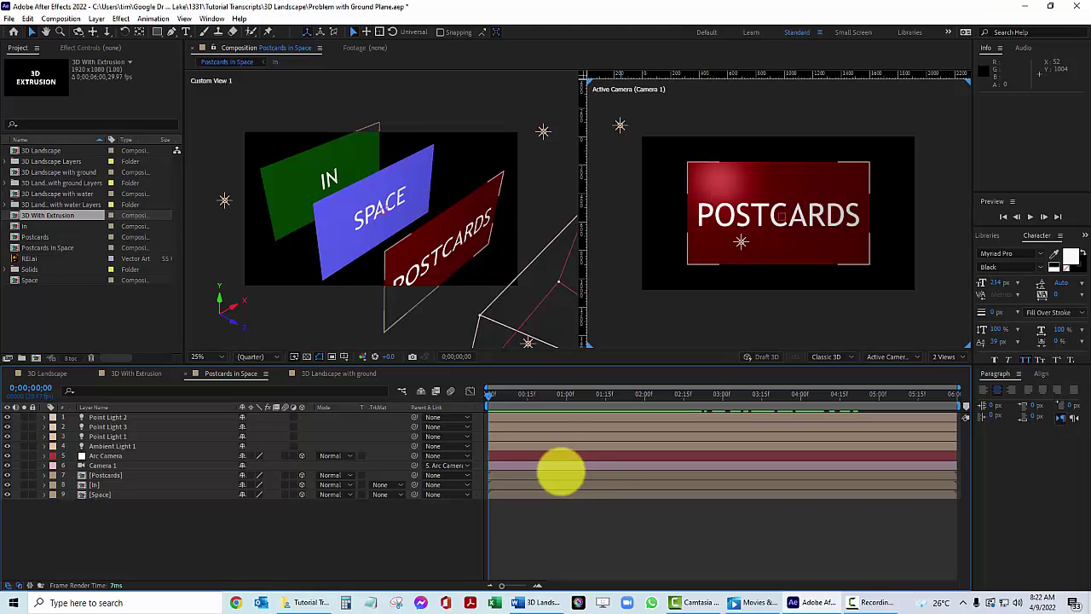
{"action": "left_click_drag", "start_coordinate": [490, 394], "coordinate": [725, 455]}
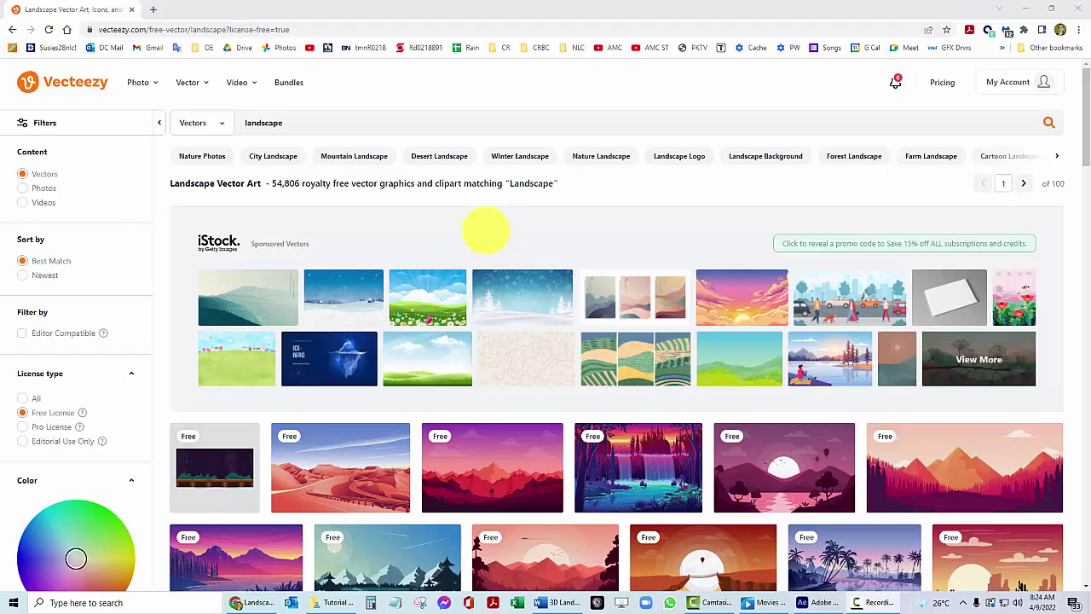
Switch to Vecteezy in the browser and examine the free-license vector results for "landscape", comparing how the artworks are layered.
{"action": "left_click_drag", "start_coordinate": [290, 122], "coordinate": [216, 122]}
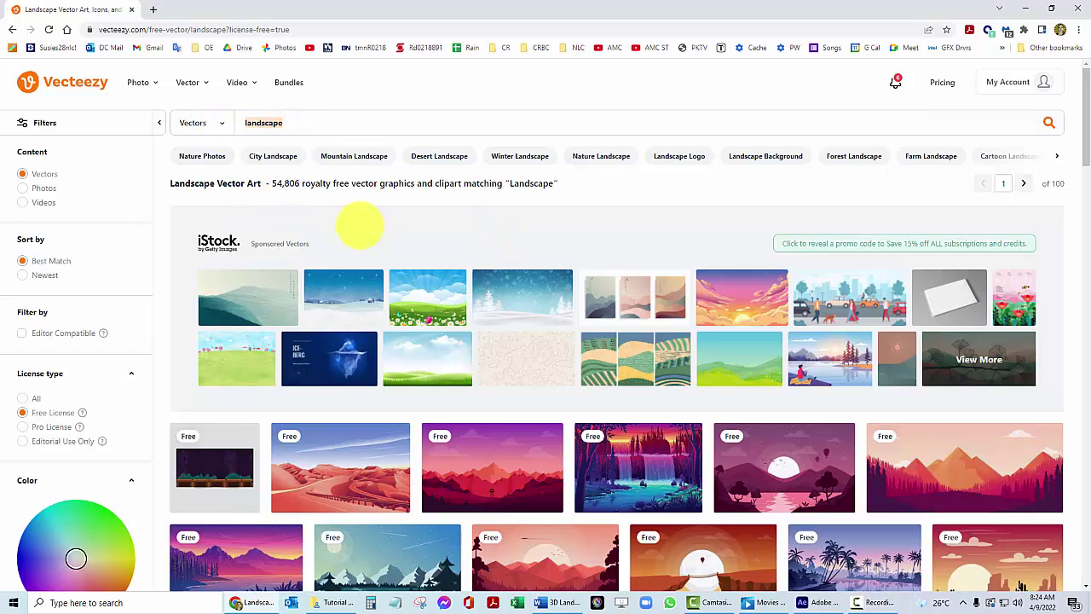
{"action": "left_click", "coordinate": [316, 125]}
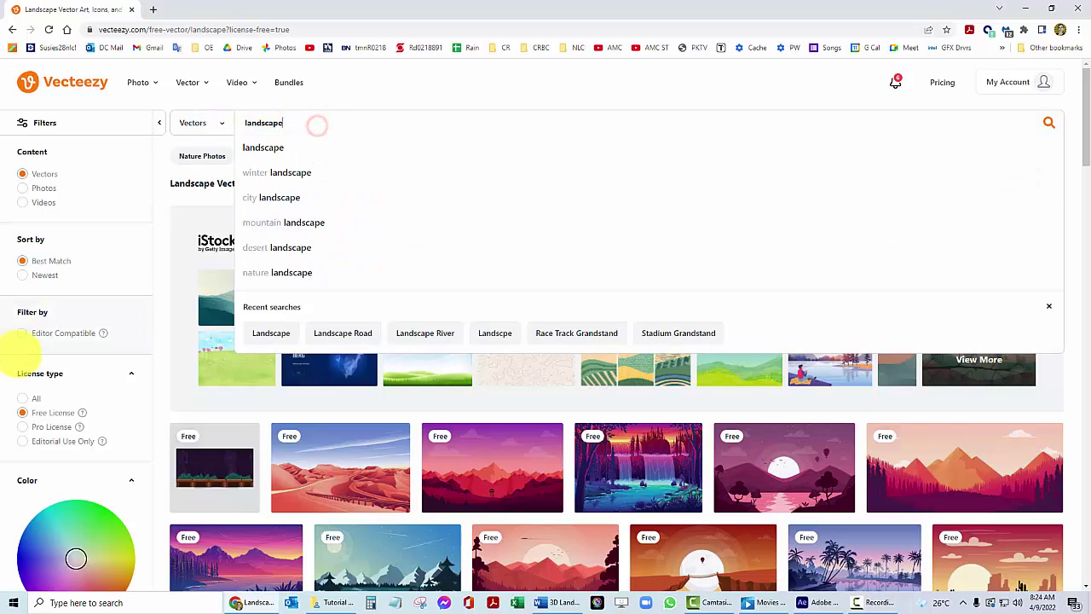
{"action": "left_click", "coordinate": [22, 412]}
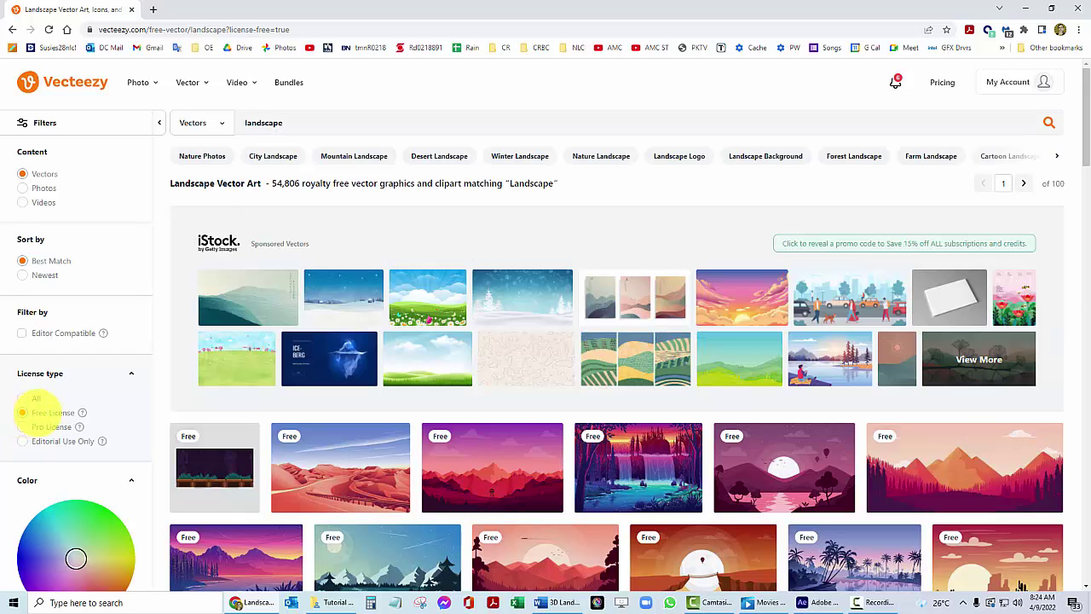
{"action": "scroll", "coordinate": [509, 460], "scroll_direction": "down", "scroll_amount": 3}
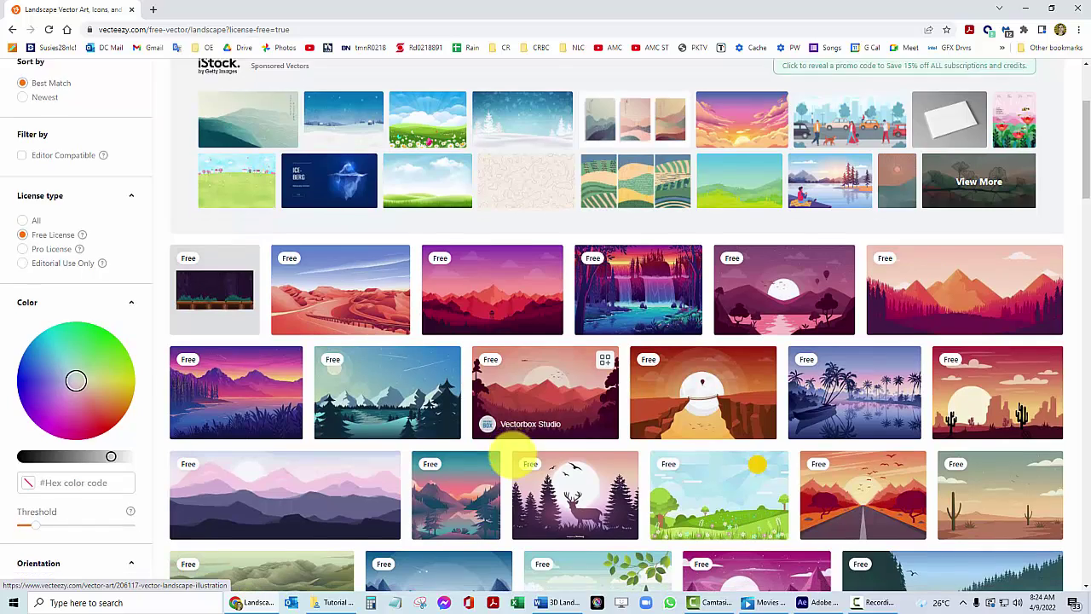
{"action": "scroll", "coordinate": [509, 460], "scroll_direction": "down", "scroll_amount": 2}
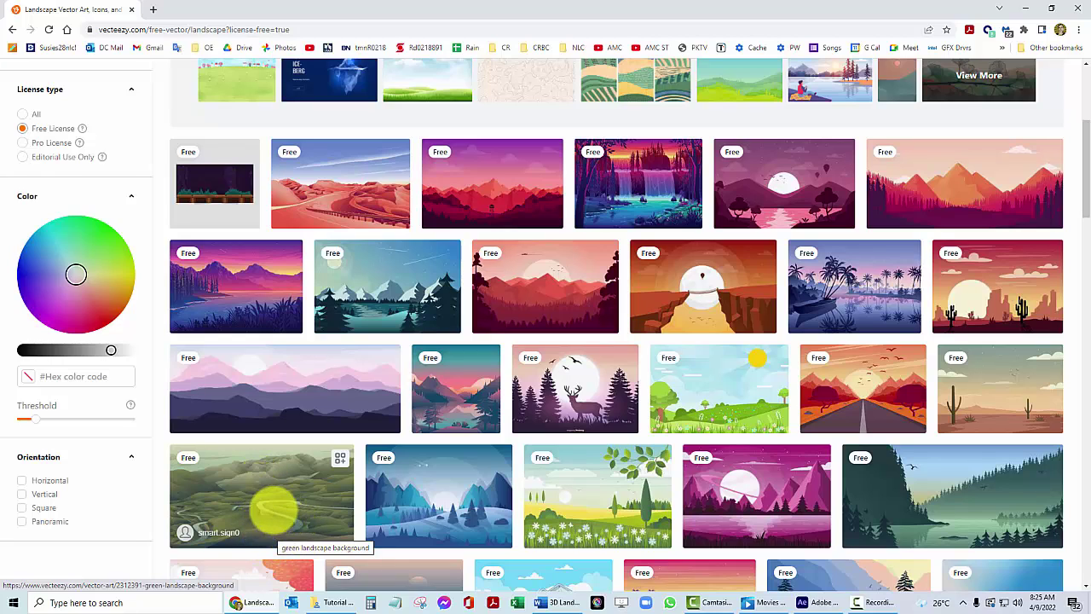
{"action": "mouse_move", "coordinate": [482, 532]}
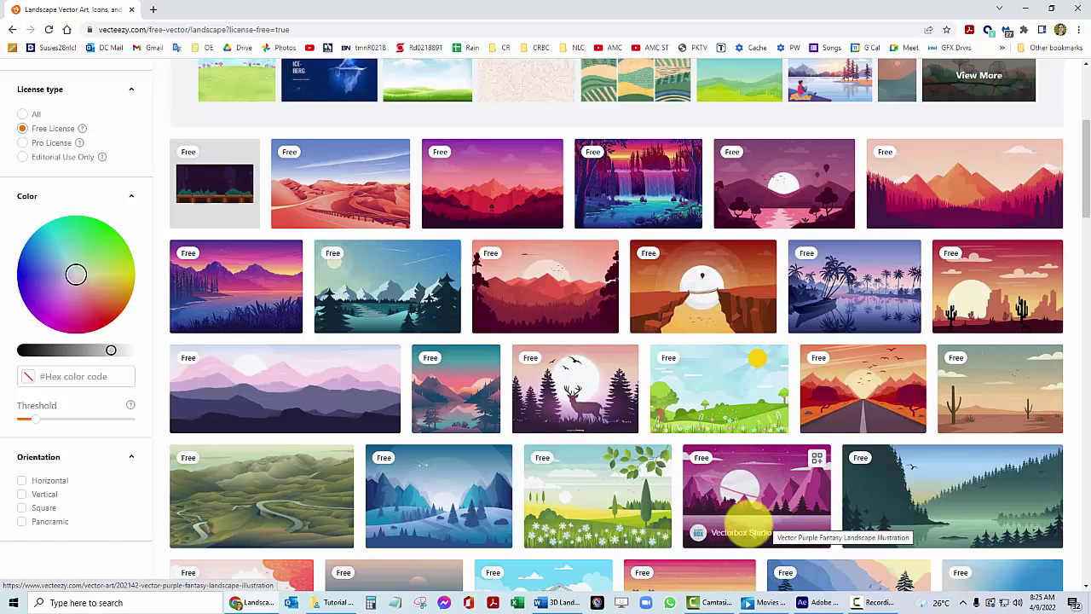
{"action": "mouse_move", "coordinate": [859, 418]}
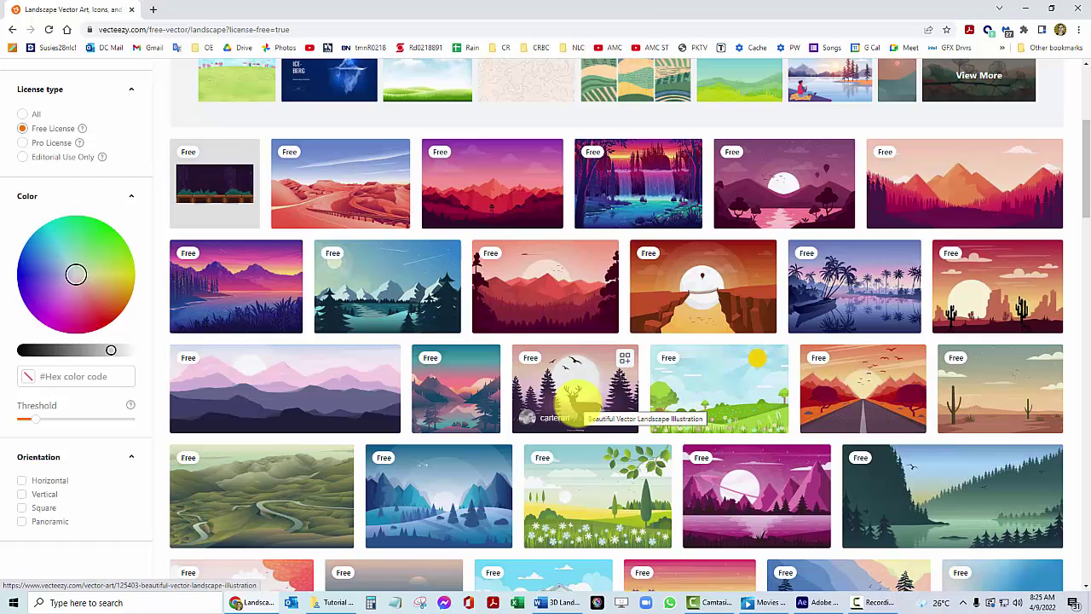
{"action": "mouse_move", "coordinate": [647, 315]}
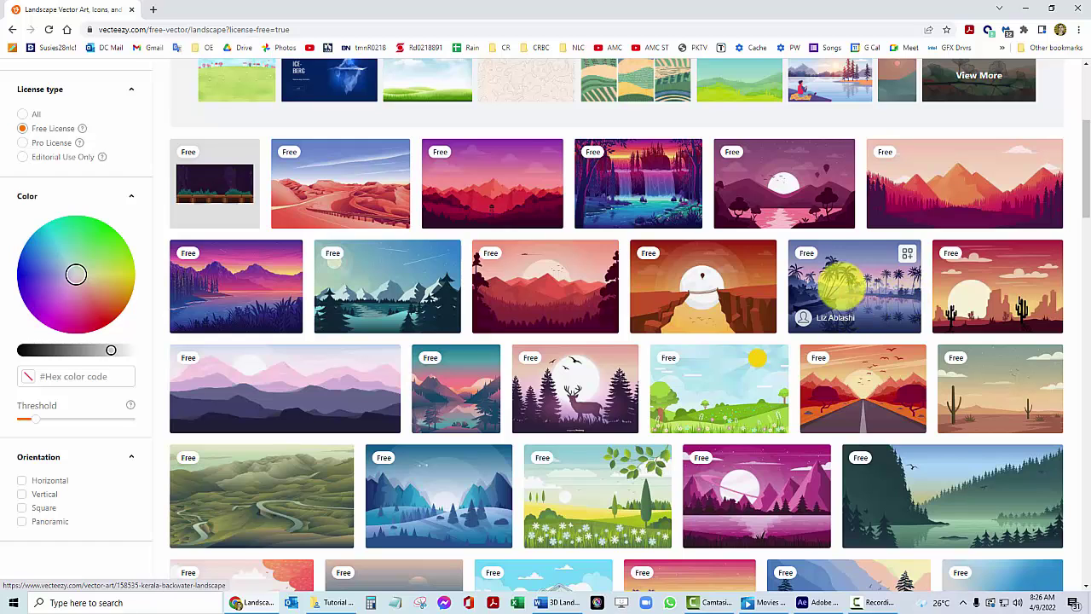
{"action": "mouse_move", "coordinate": [772, 215]}
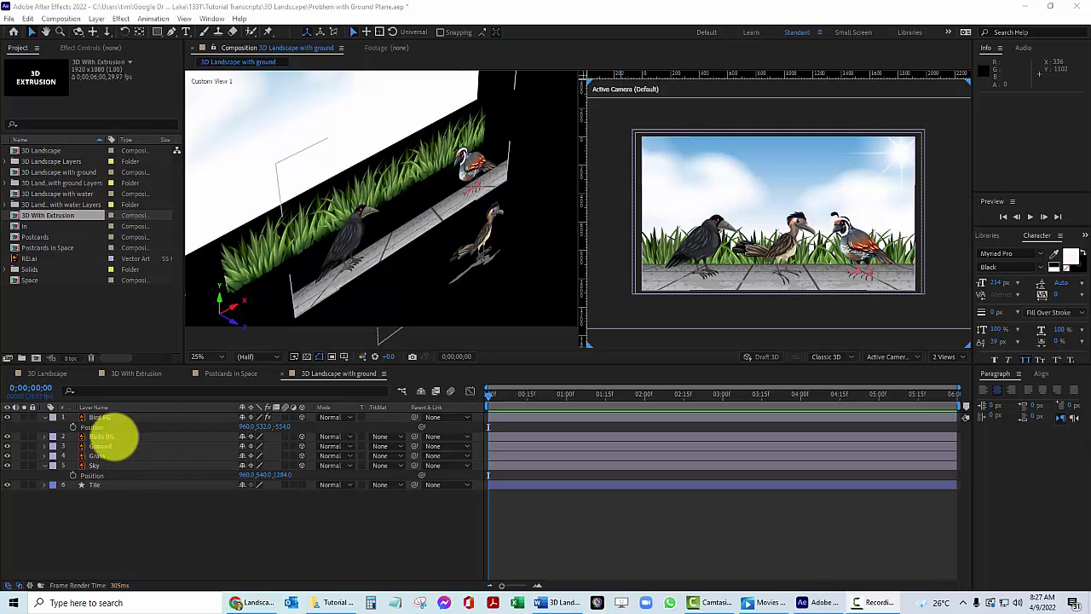
In 3D Landscape with ground, collapse the Bird FG and Sky layers' properties and reveal the Birds BG layer's Position.
{"action": "left_click", "coordinate": [45, 417]}
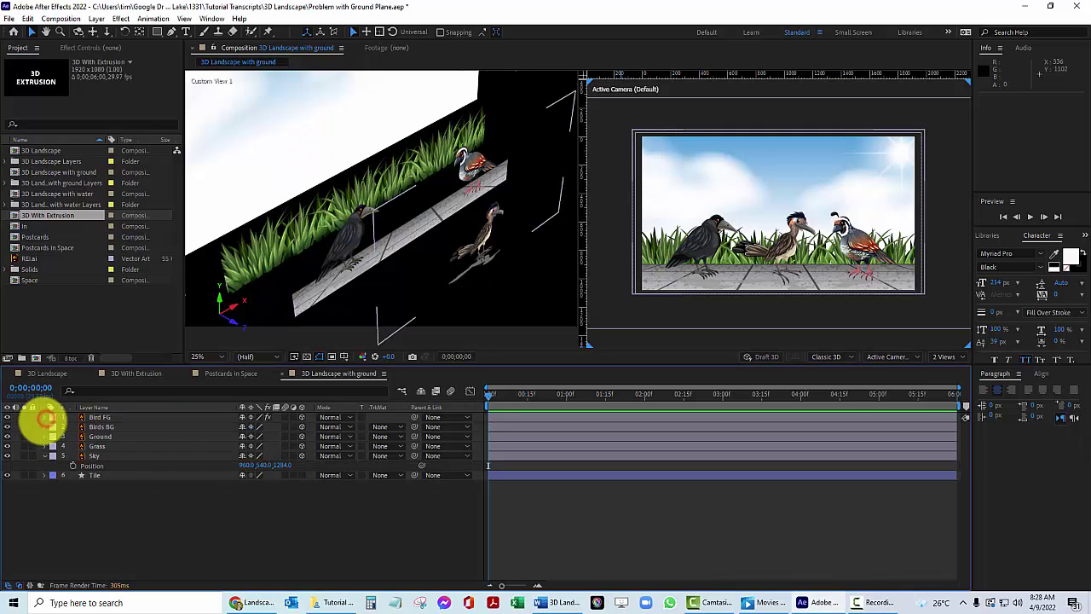
{"action": "left_click", "coordinate": [44, 456]}
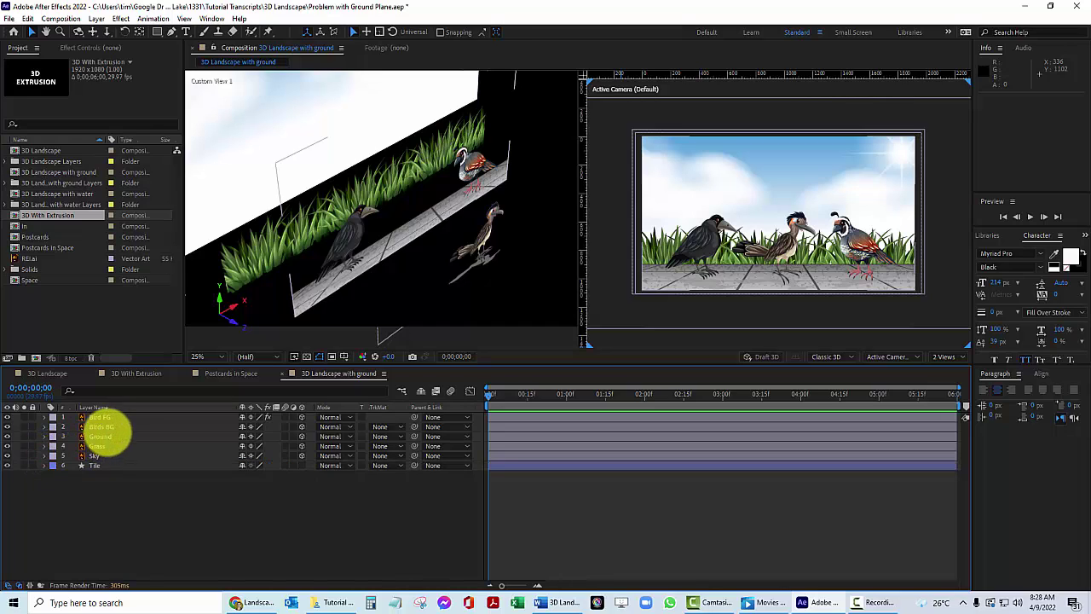
{"action": "left_click", "coordinate": [111, 427]}
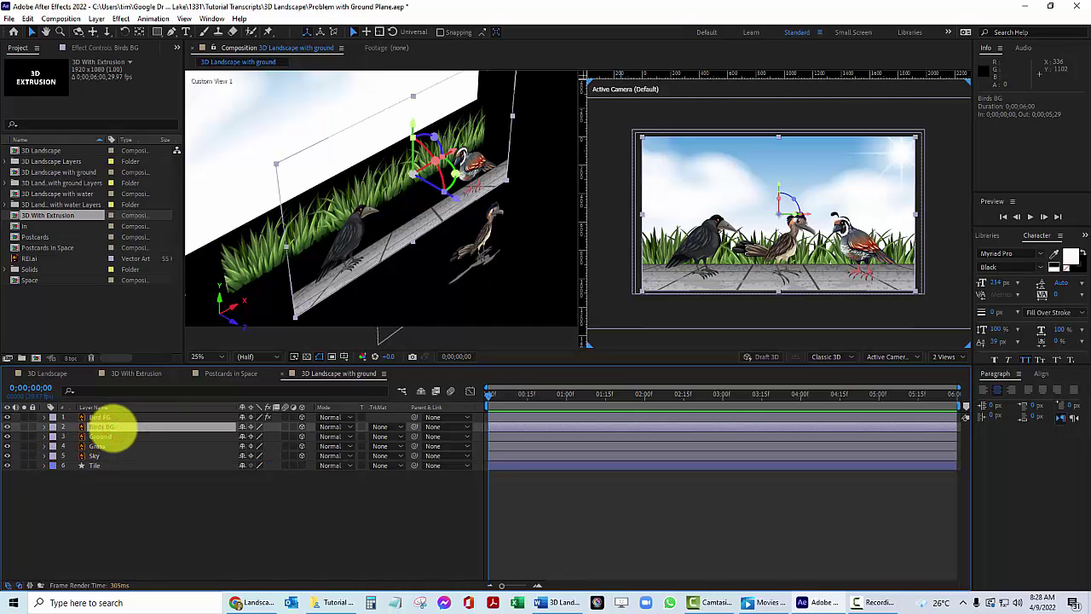
{"action": "key", "text": "p"}
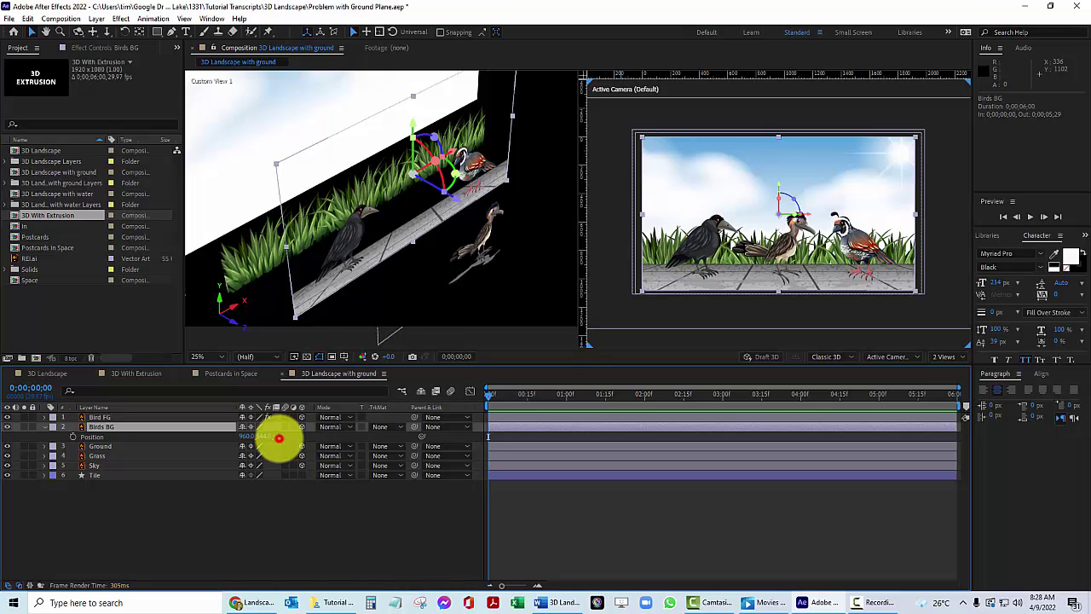
Try shifting the Birds BG layer in depth, then set its Z position to -1.
{"action": "left_click_drag", "start_coordinate": [278, 438], "coordinate": [297, 463]}
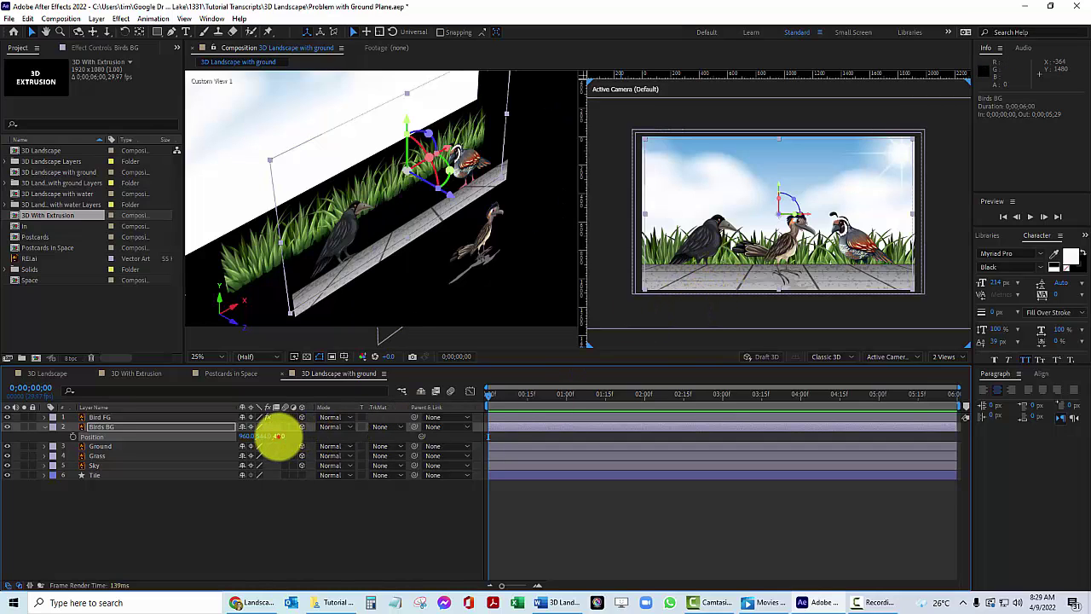
{"action": "left_click", "coordinate": [281, 436]}
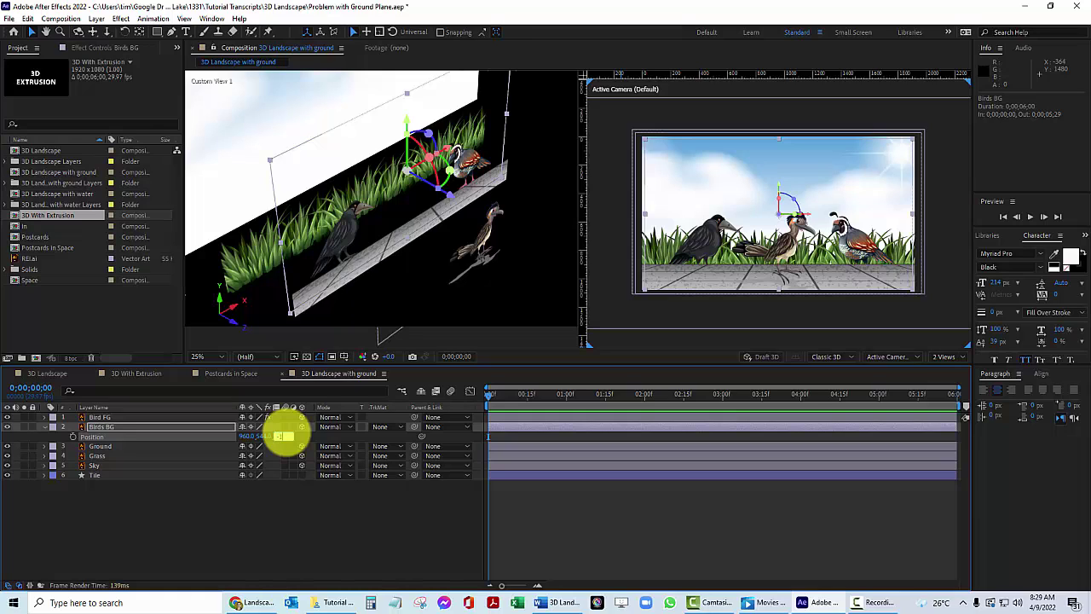
{"action": "type", "text": "-1"}
{"action": "key", "text": "Return"}
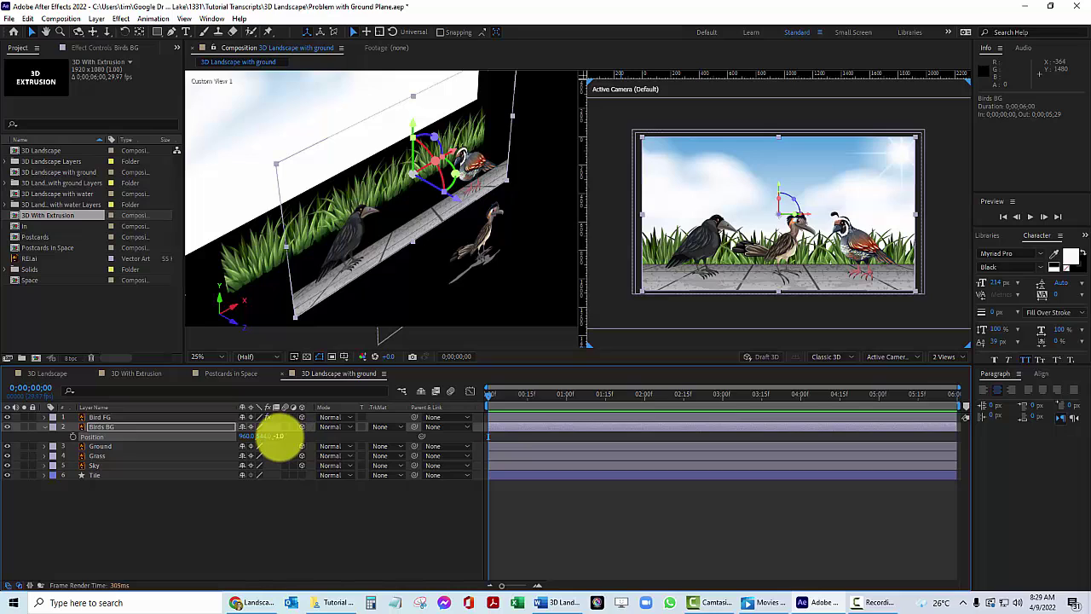
Set the Birds BG layer's Z position to 1.
{"action": "left_click", "coordinate": [280, 437]}
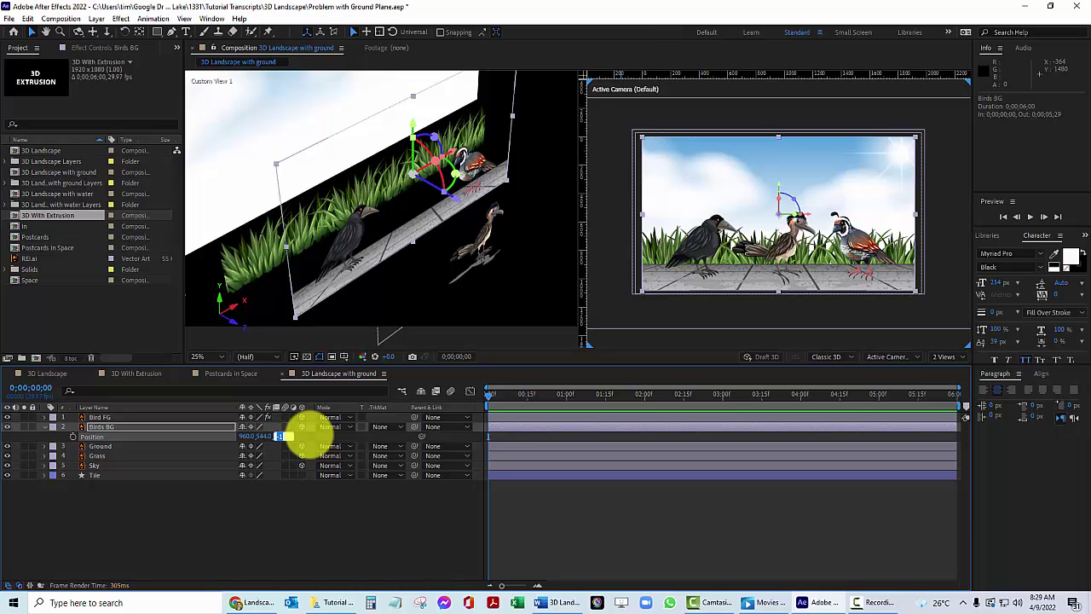
{"action": "key", "text": "Return"}
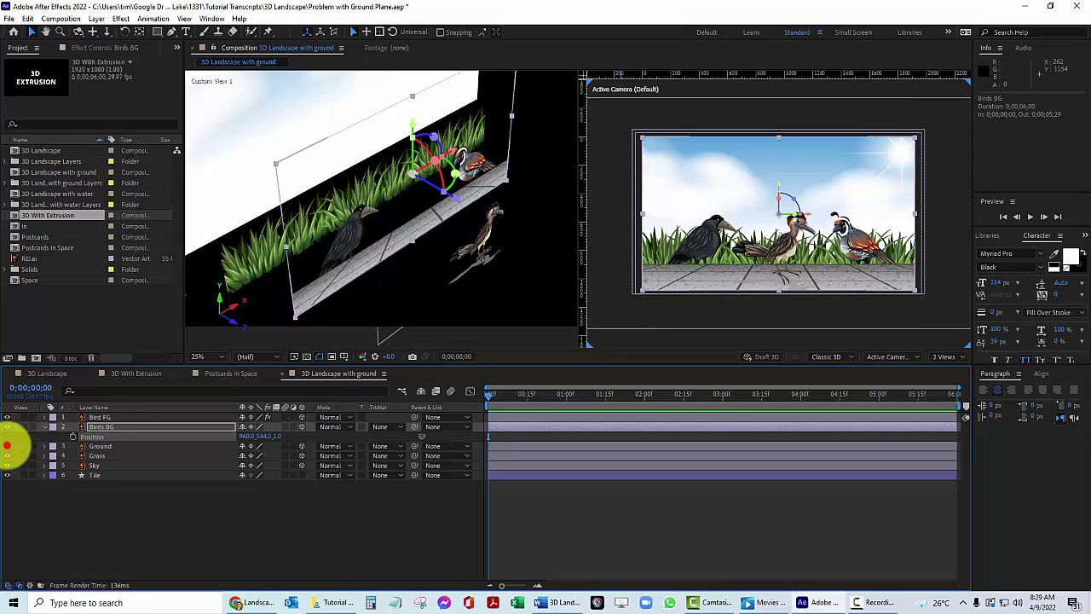
Hide the Ground layer and turn the Tile layer into a 3D layer.
{"action": "left_click", "coordinate": [7, 445]}
{"action": "left_click", "coordinate": [44, 426]}
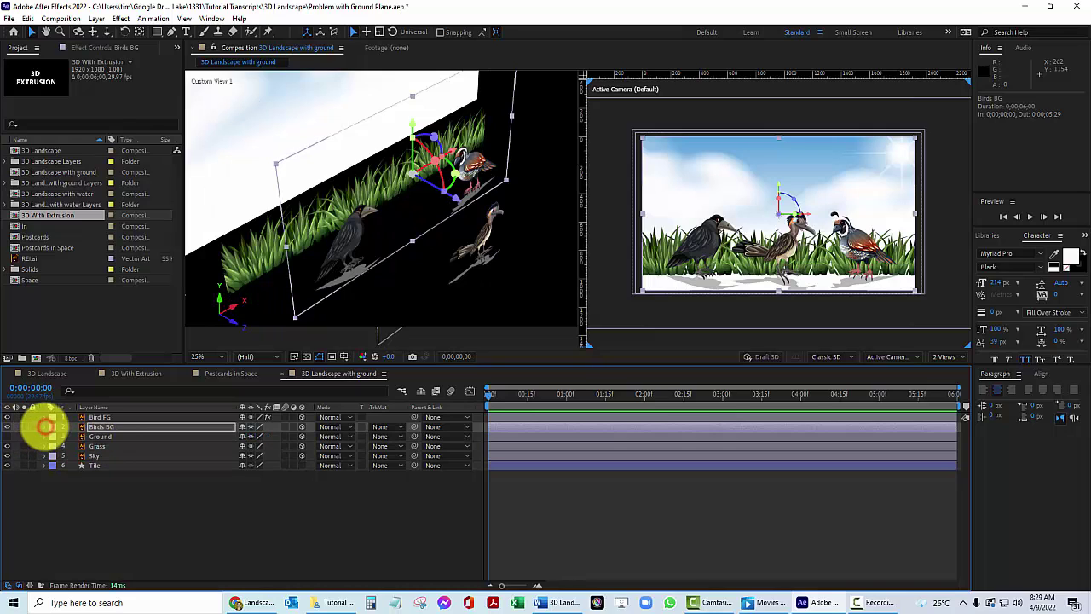
{"action": "left_click", "coordinate": [98, 465]}
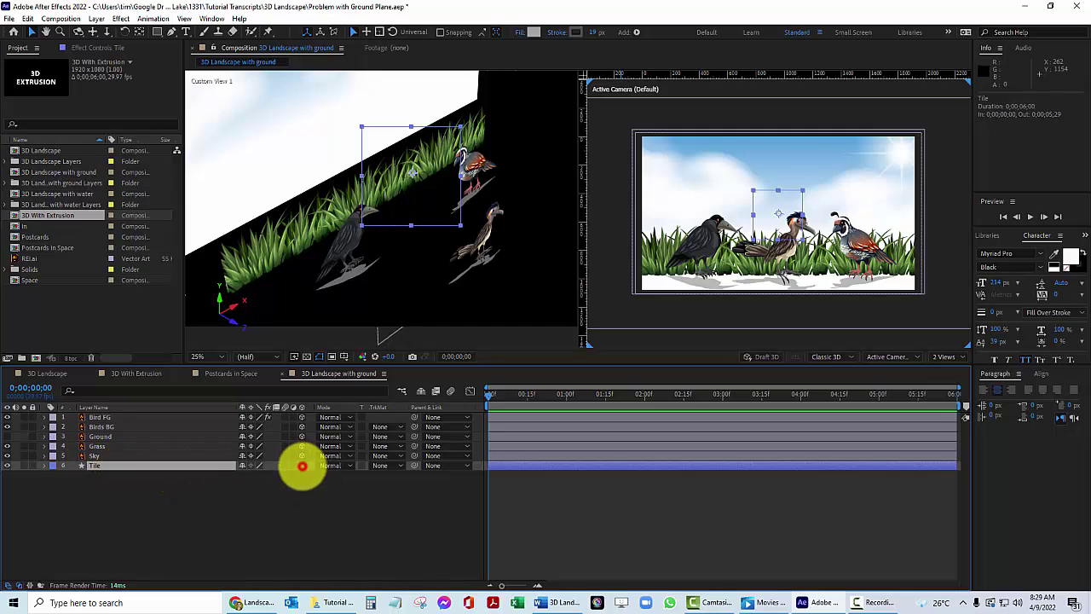
{"action": "left_click", "coordinate": [301, 465]}
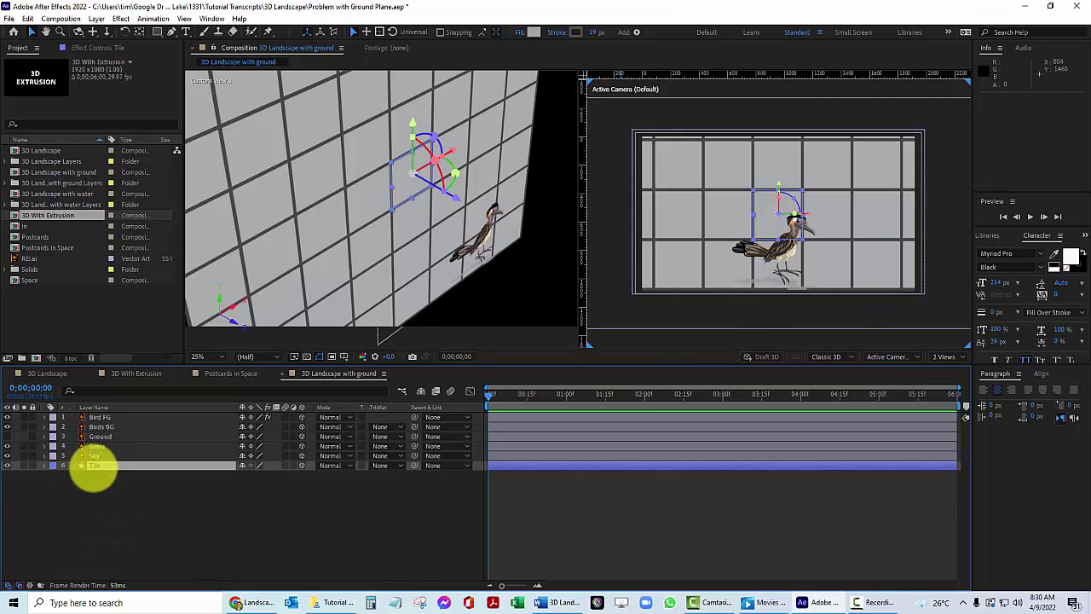
Reveal the Tile layer's Rotation and Position properties and set its X Rotation to -90° so it lies flat.
{"action": "key", "text": "r"}
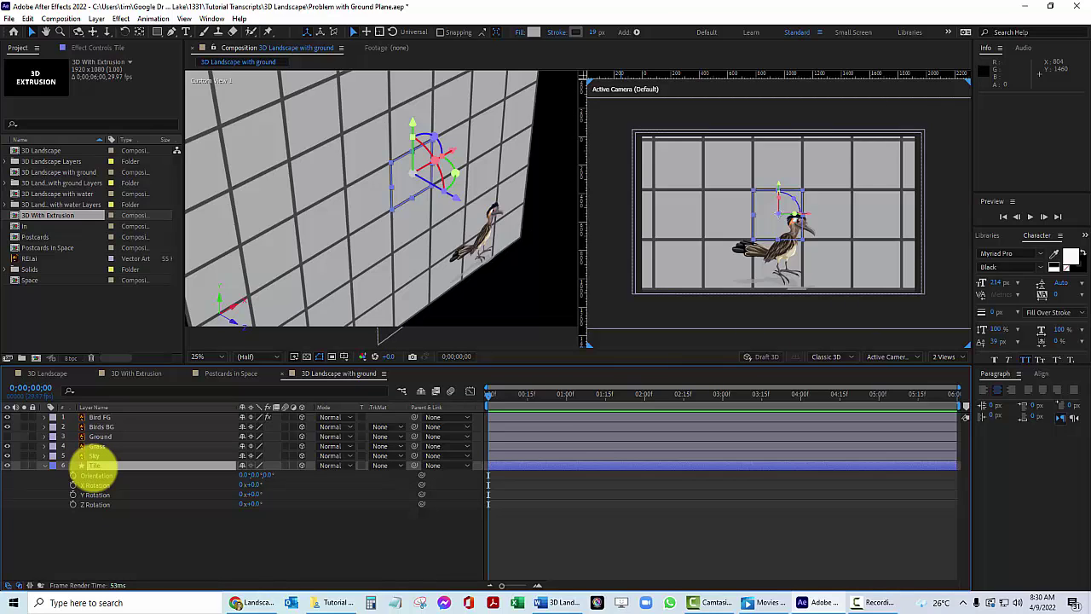
{"action": "key", "text": "shift+p"}
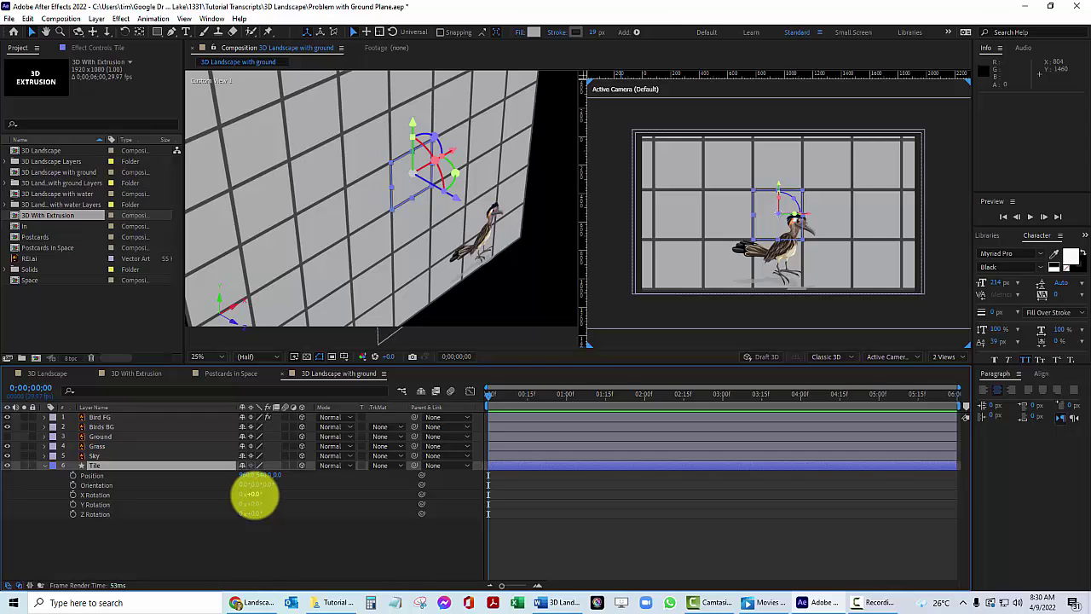
{"action": "left_click_drag", "start_coordinate": [256, 495], "coordinate": [217, 507]}
{"action": "left_click", "coordinate": [254, 494]}
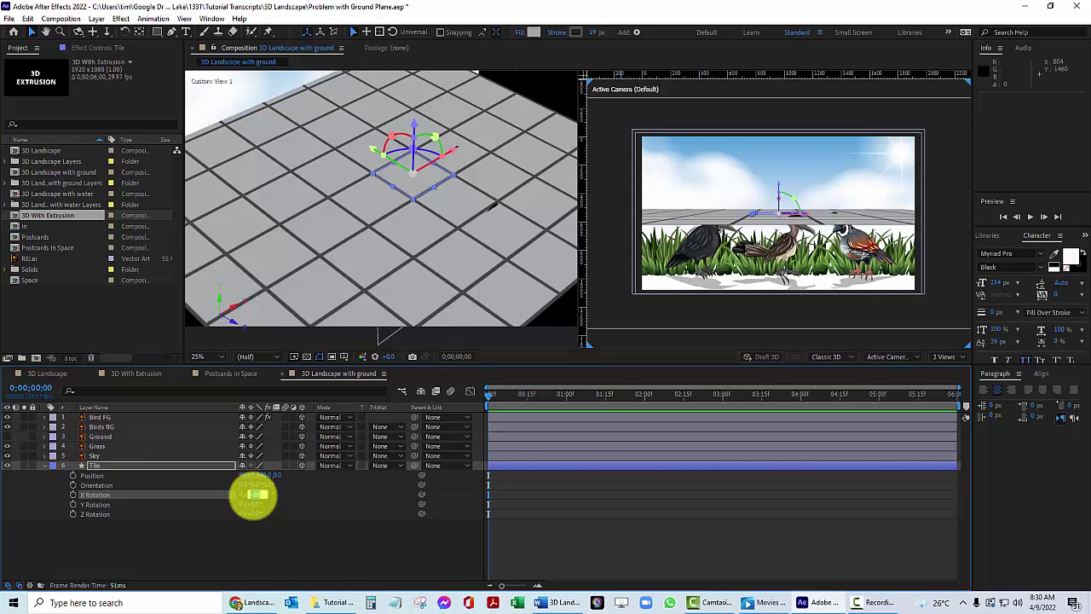
{"action": "type", "text": "-90"}
{"action": "key", "text": "Return"}
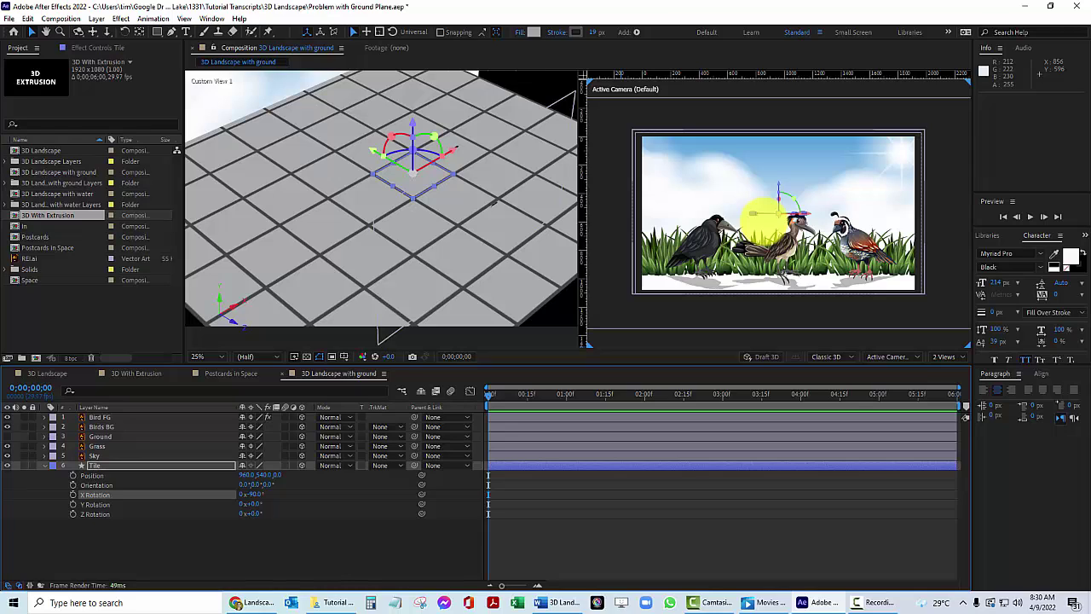
Lower the Tile layer beneath the birds' feet, to a Y position of about 998.
{"action": "left_click", "coordinate": [264, 475]}
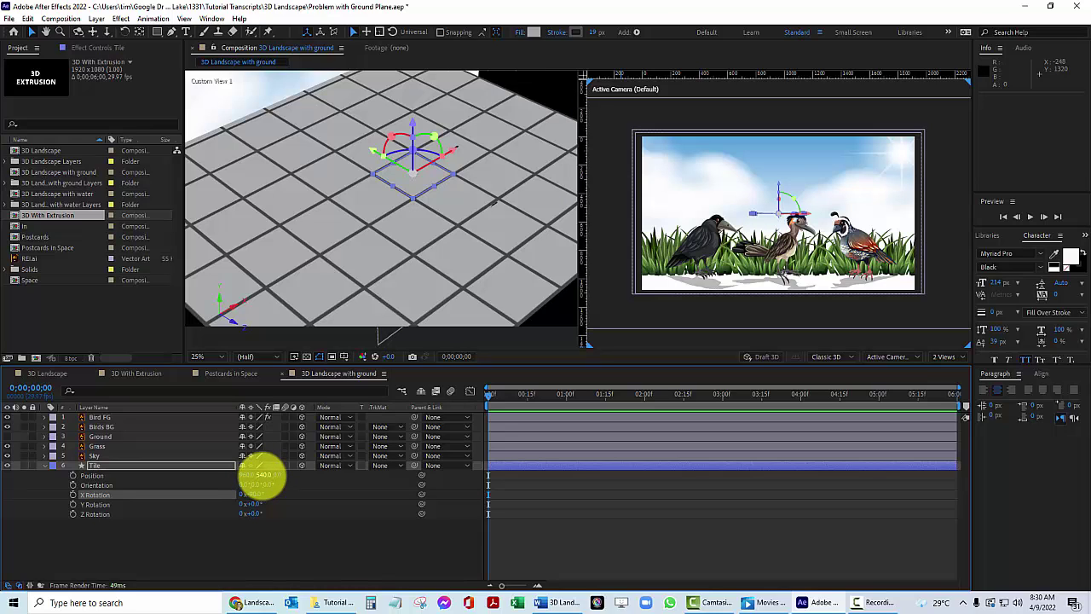
{"action": "left_click_drag", "start_coordinate": [262, 478], "coordinate": [324, 484]}
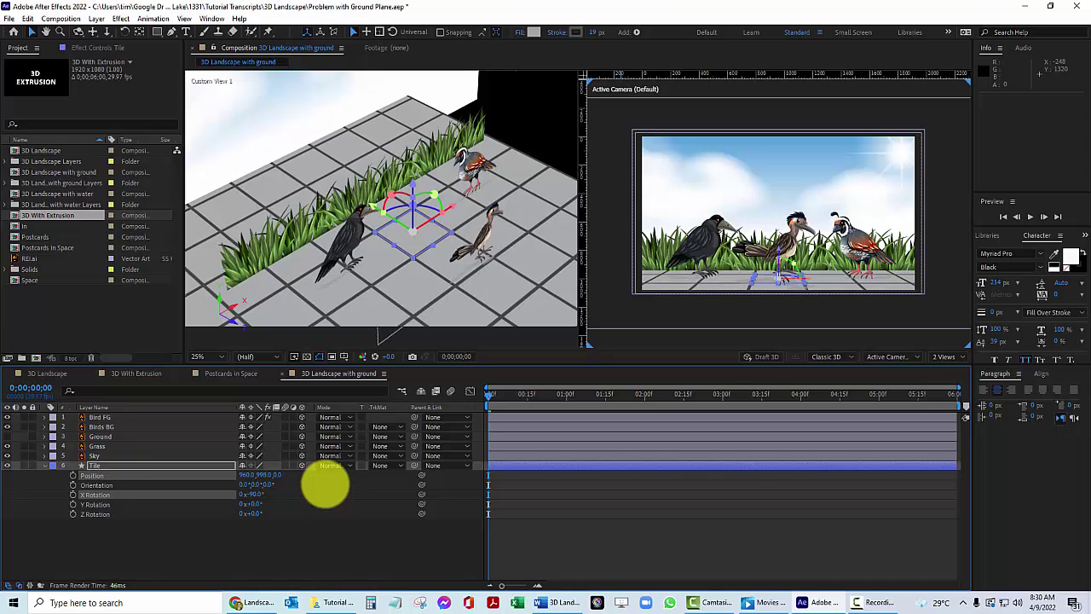